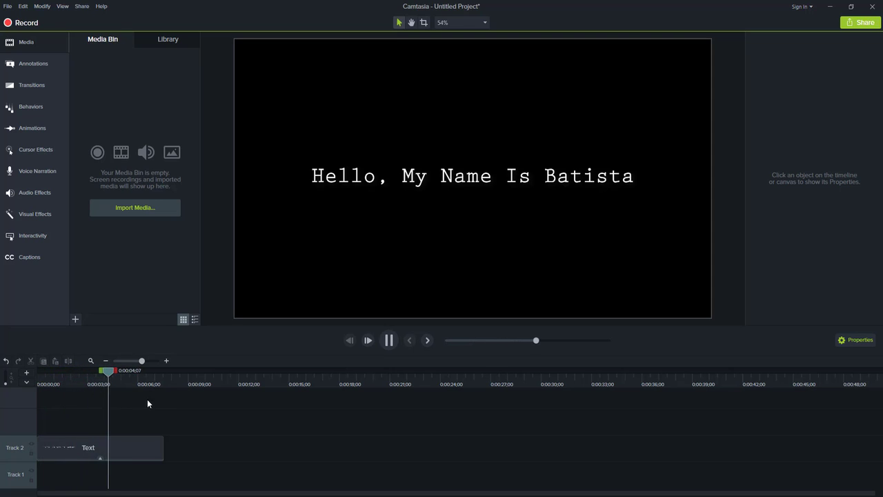
Step: Preview the sample typewriter text and undo the last timeline change to clear the start of the timeline
{"action": "key", "text": "space"}
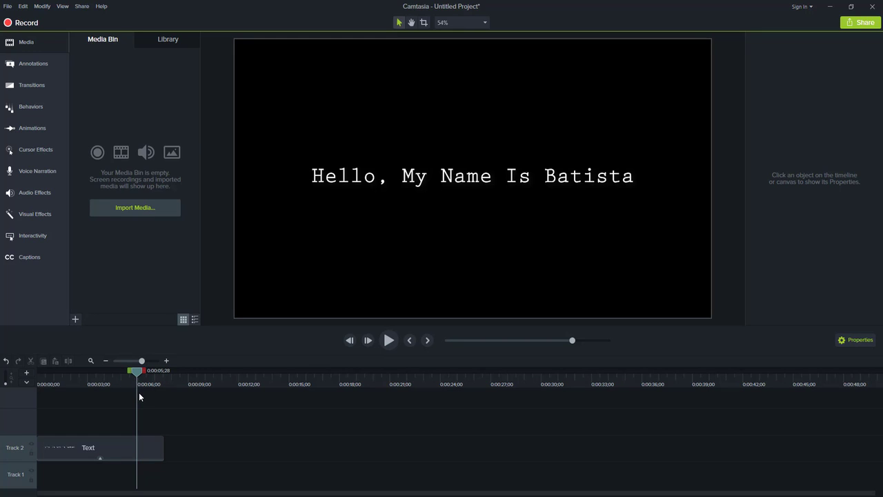
{"action": "left_click_drag", "start_coordinate": [97, 447], "coordinate": [71, 452]}
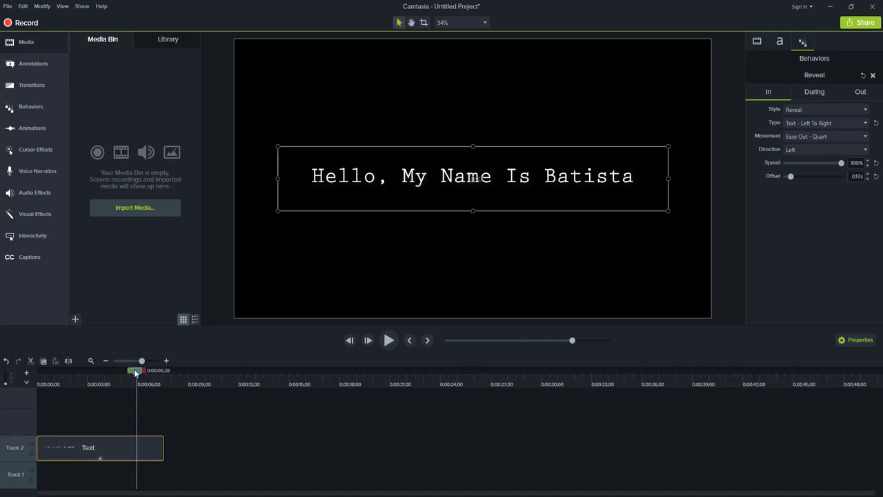
{"action": "left_click_drag", "start_coordinate": [135, 371], "coordinate": [76, 373]}
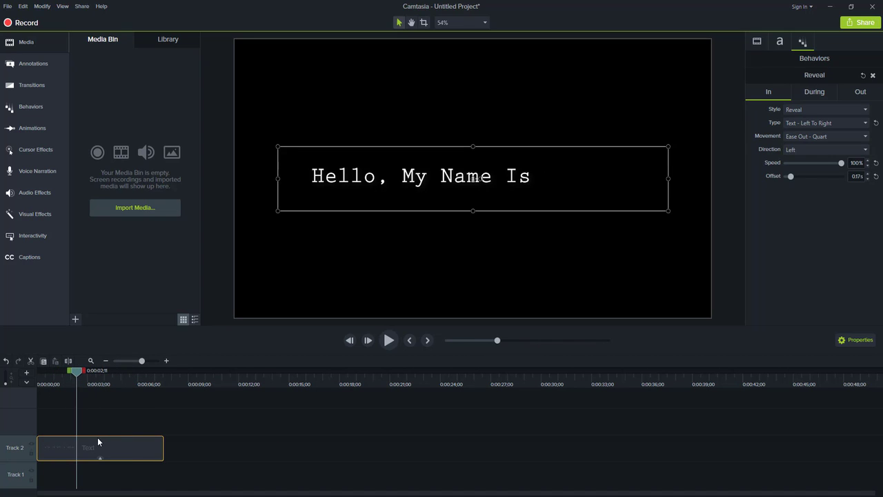
{"action": "key", "text": "ctrl+z"}
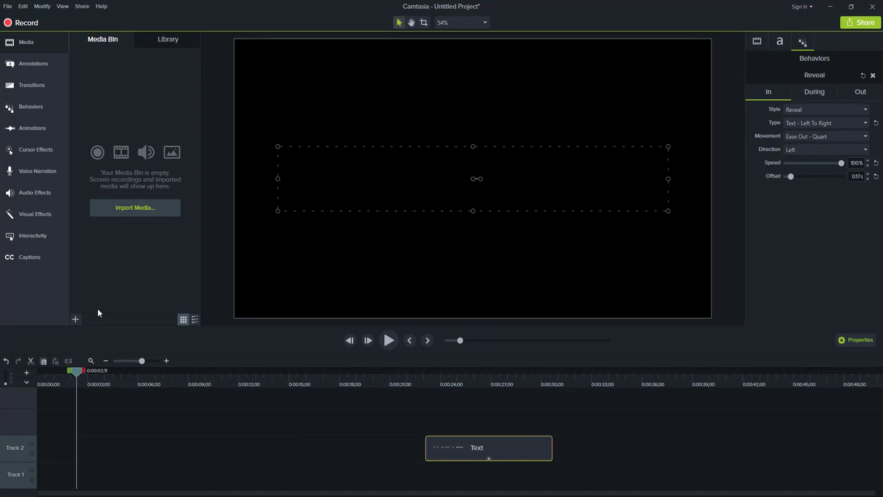
Step: Add a plain text callout to Track 2 at the start of the timeline
{"action": "left_click", "coordinate": [32, 63]}
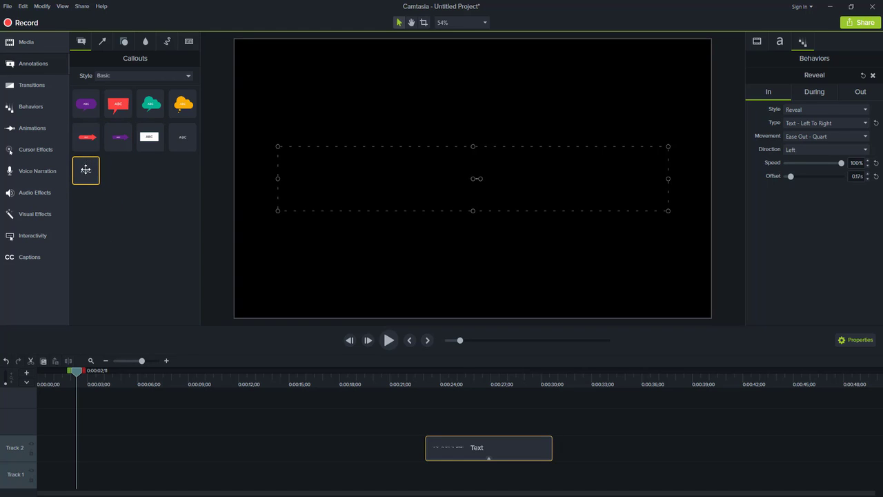
{"action": "left_click_drag", "start_coordinate": [85, 169], "coordinate": [54, 444]}
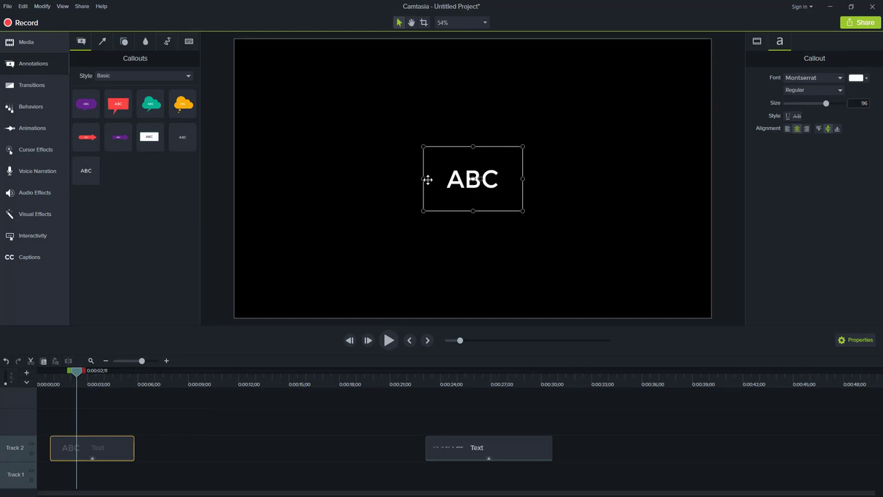
Step: Widen the callout's text box on both sides across the canvas
{"action": "left_click_drag", "start_coordinate": [423, 178], "coordinate": [290, 179]}
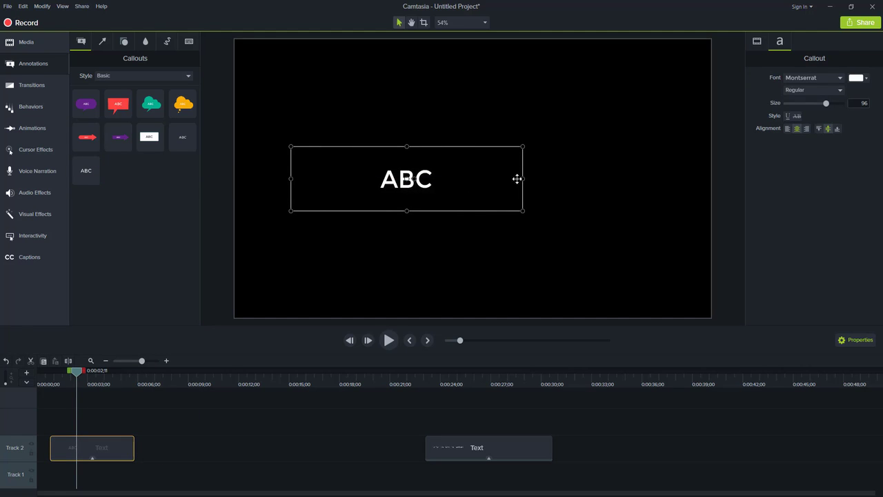
{"action": "left_click_drag", "start_coordinate": [523, 179], "coordinate": [637, 179]}
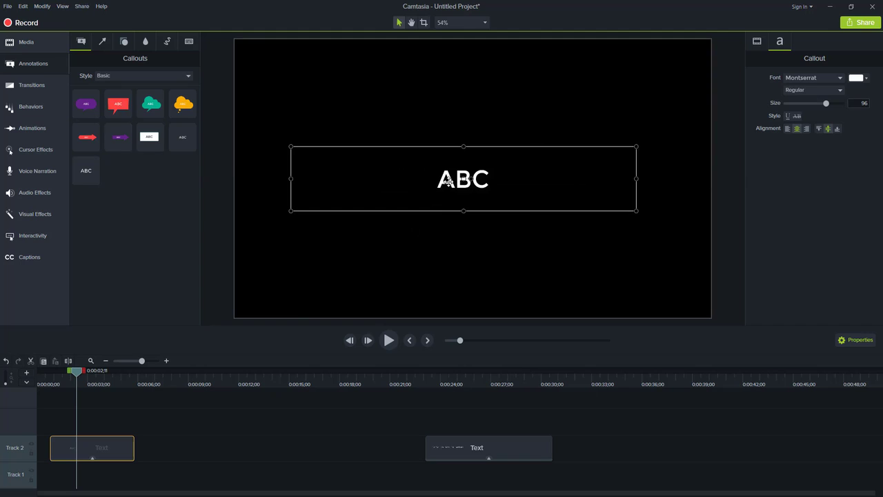
Step: Replace the callout text with "This is a typewriter effect"
{"action": "double_click", "coordinate": [449, 181]}
{"action": "key", "text": "BackSpace"}
{"action": "type", "text": "This is a t"}
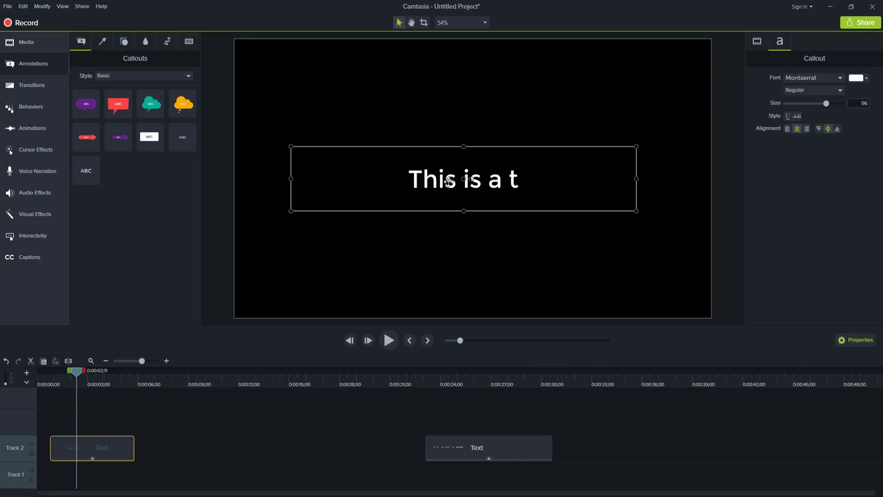
{"action": "type", "text": "ypewriter "}
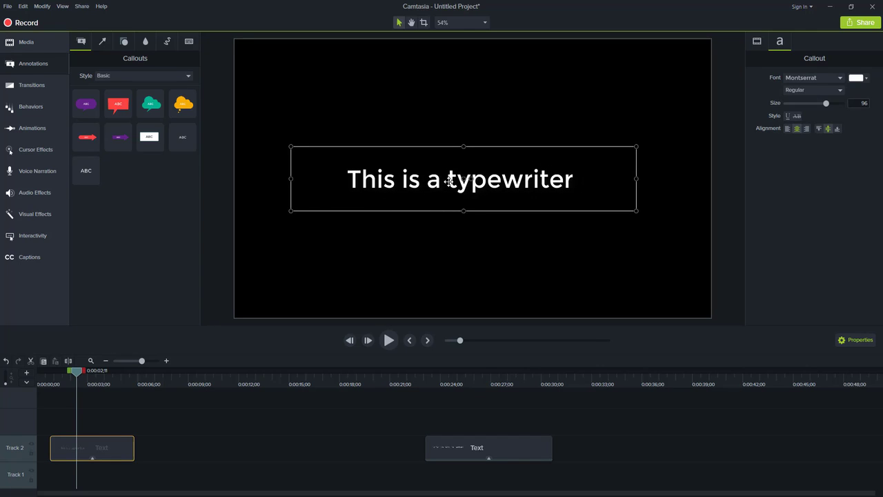
{"action": "type", "text": "effect"}
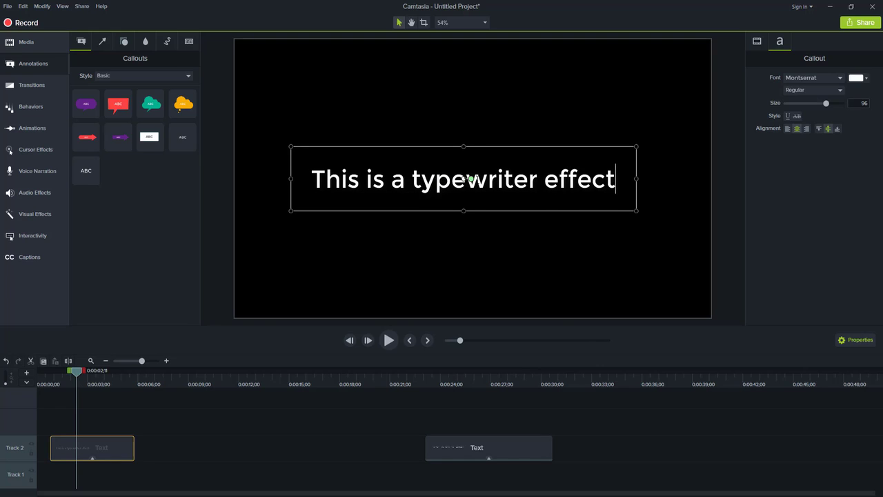
Step: Change the callout's font to Prestige Elite Std and widen the box so the text fits one line
{"action": "key", "text": "ctrl+a"}
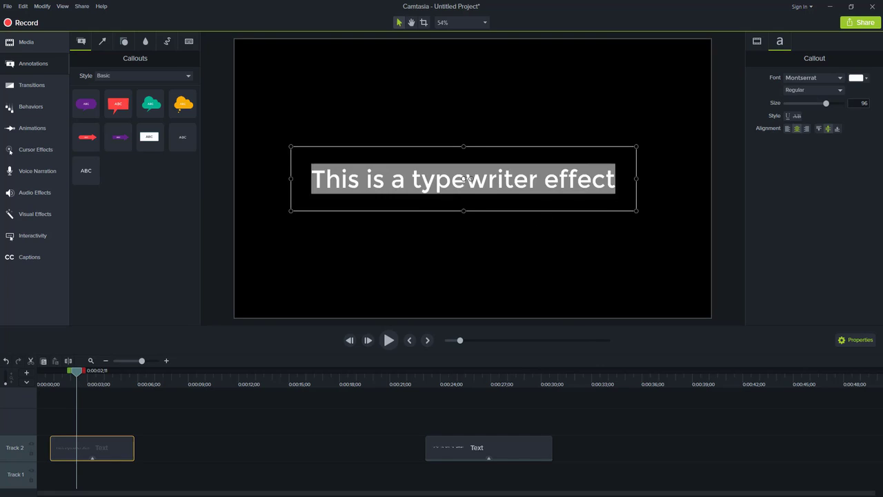
{"action": "left_click", "coordinate": [826, 78]}
{"action": "scroll", "coordinate": [819, 123], "scroll_direction": "down", "scroll_amount": 5}
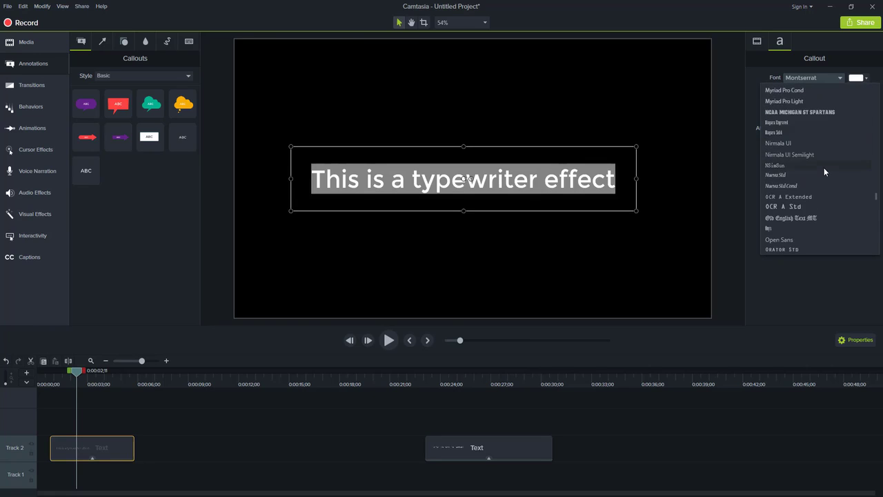
{"action": "scroll", "coordinate": [824, 168], "scroll_direction": "down", "scroll_amount": 5}
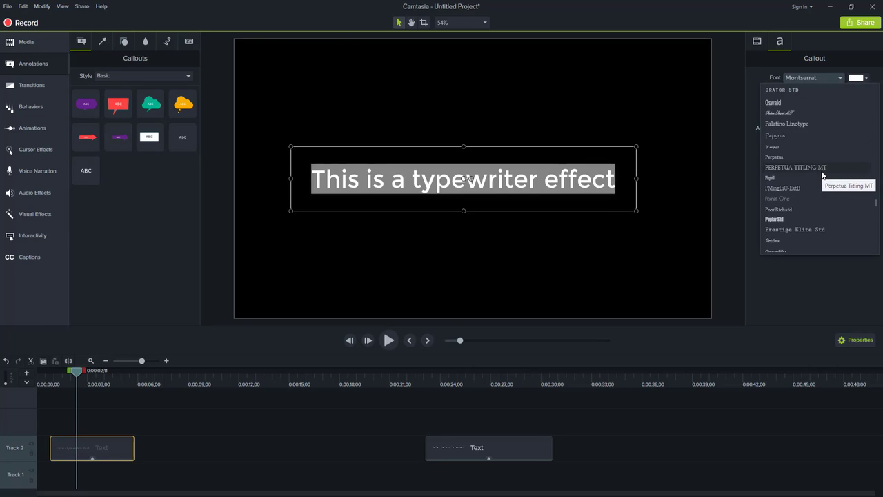
{"action": "left_click", "coordinate": [793, 230]}
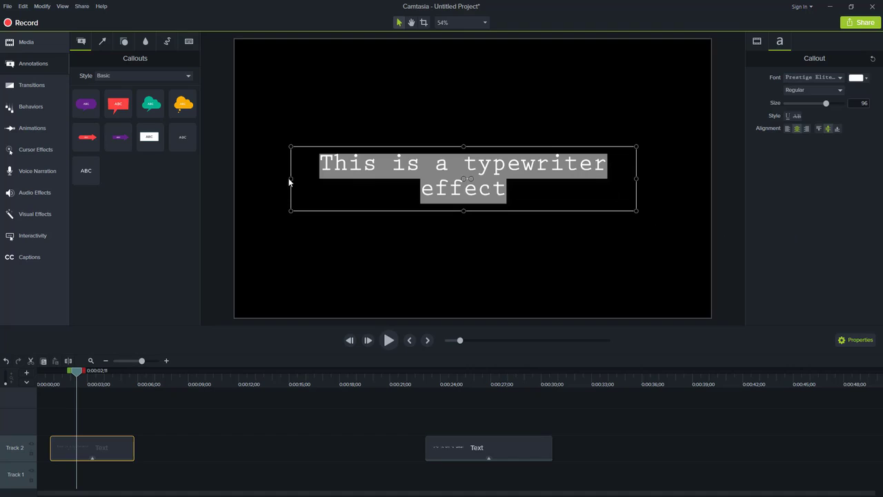
{"action": "left_click_drag", "start_coordinate": [290, 178], "coordinate": [408, 171]}
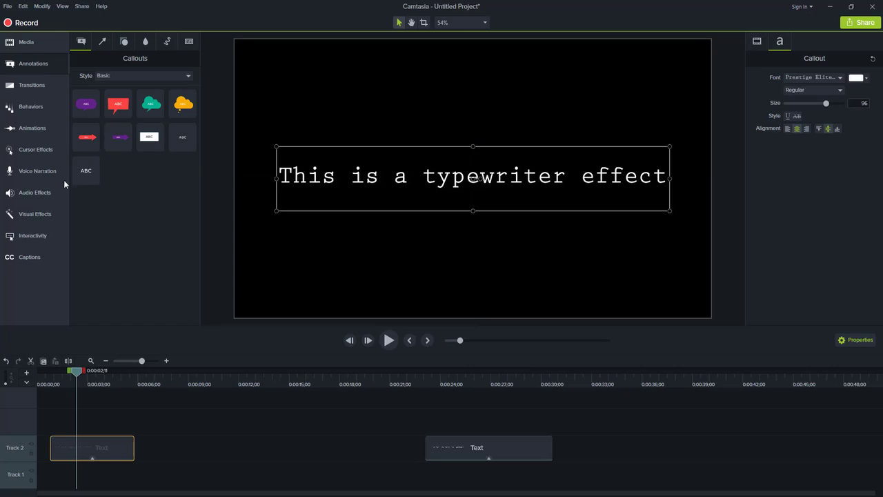
Step: Apply the Reveal behavior to the callout clip
{"action": "left_click", "coordinate": [30, 108]}
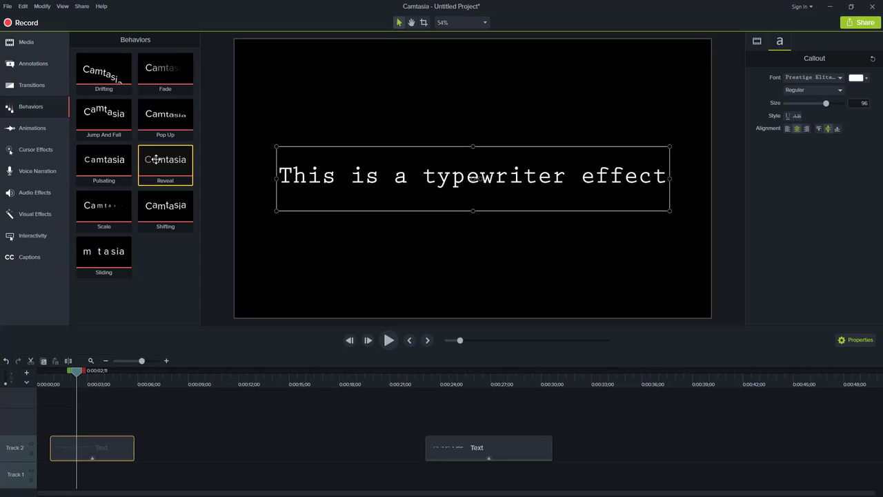
{"action": "left_click_drag", "start_coordinate": [156, 160], "coordinate": [98, 447]}
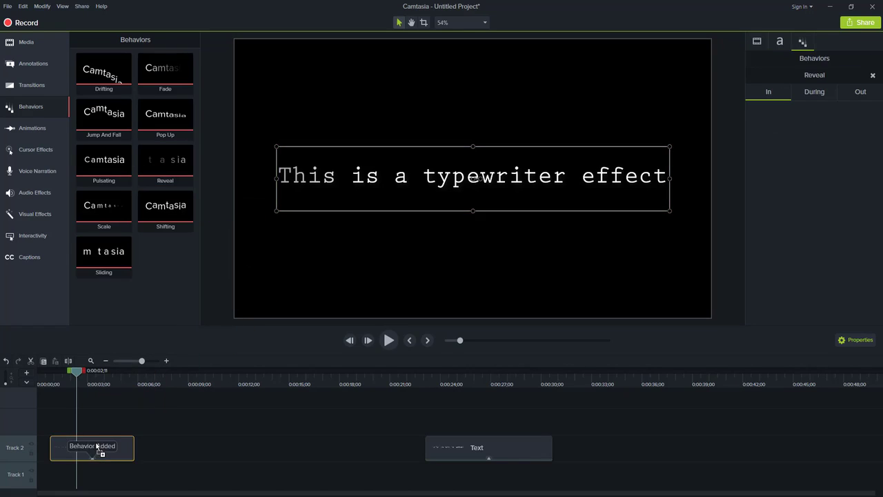
Step: Preview the callout's reveal animation from the start
{"action": "left_click_drag", "start_coordinate": [77, 373], "coordinate": [47, 376]}
{"action": "key", "text": "space"}
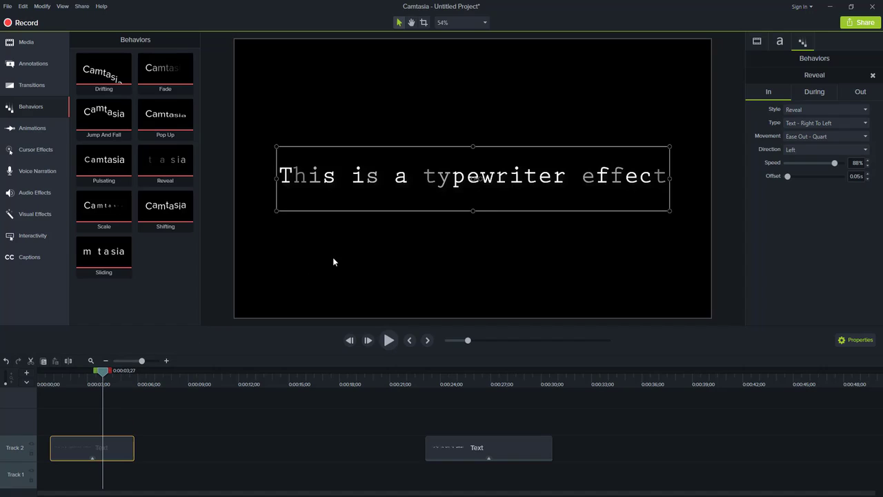
{"action": "mouse_move", "coordinate": [101, 371]}
{"action": "left_mouse_down"}
{"action": "mouse_move", "coordinate": [71, 371]}
{"action": "mouse_move", "coordinate": [84, 374]}
{"action": "left_mouse_up"}
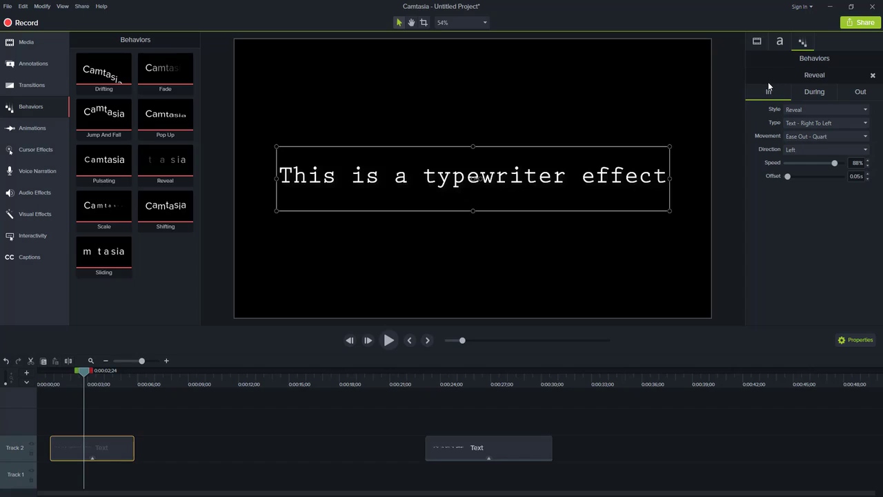
Step: Set the Reveal behavior's During style to None
{"action": "left_click", "coordinate": [812, 94]}
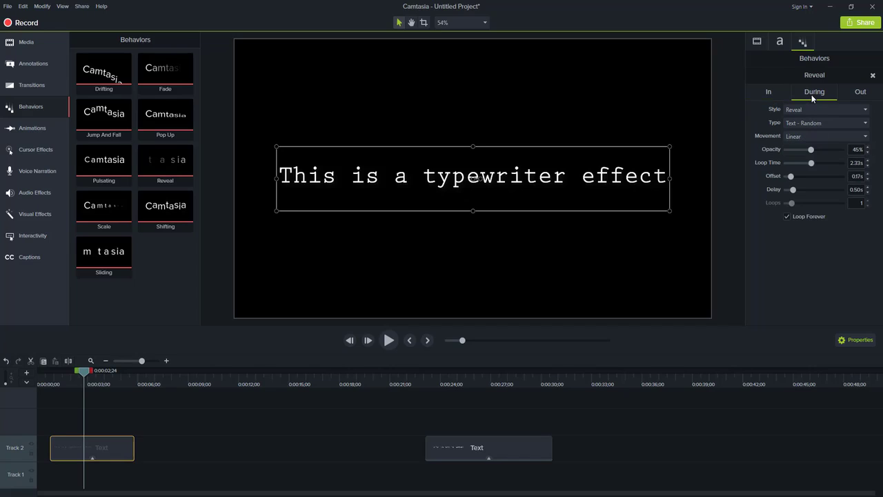
{"action": "left_click", "coordinate": [860, 94]}
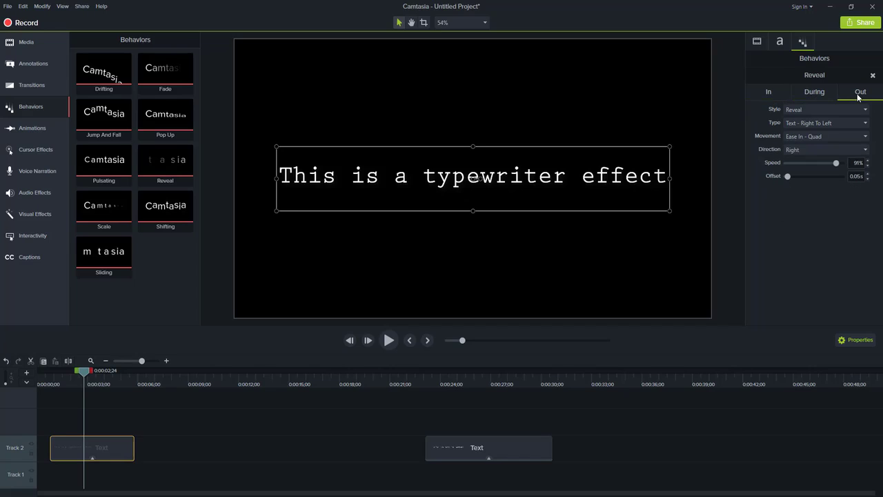
{"action": "left_click", "coordinate": [815, 93]}
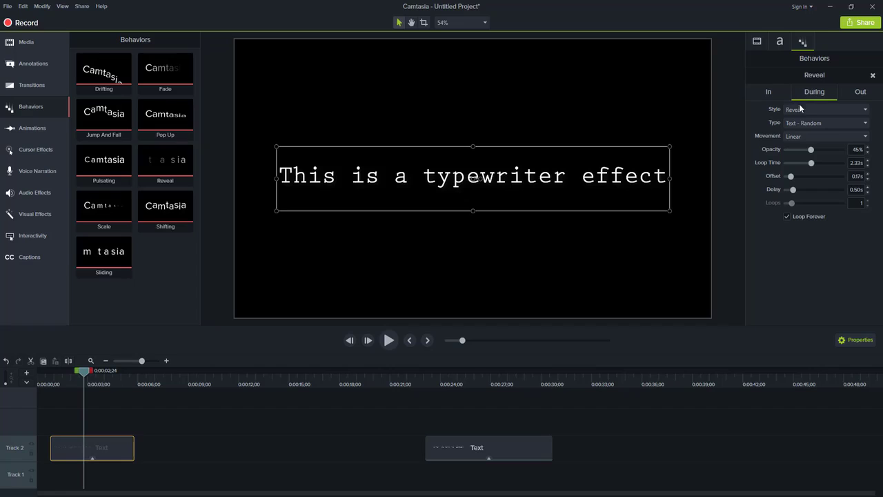
{"action": "left_click", "coordinate": [801, 112]}
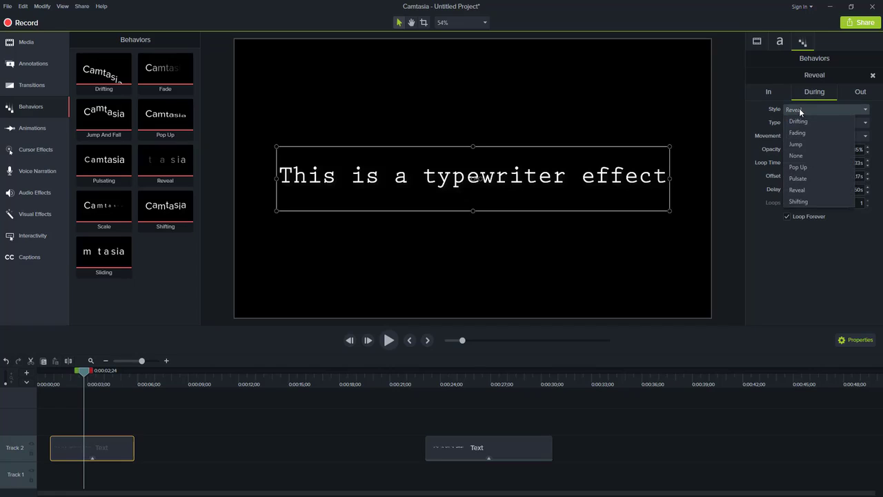
{"action": "left_click", "coordinate": [802, 154]}
Step: Set the Reveal behavior's Out style to None
{"action": "left_click", "coordinate": [860, 93]}
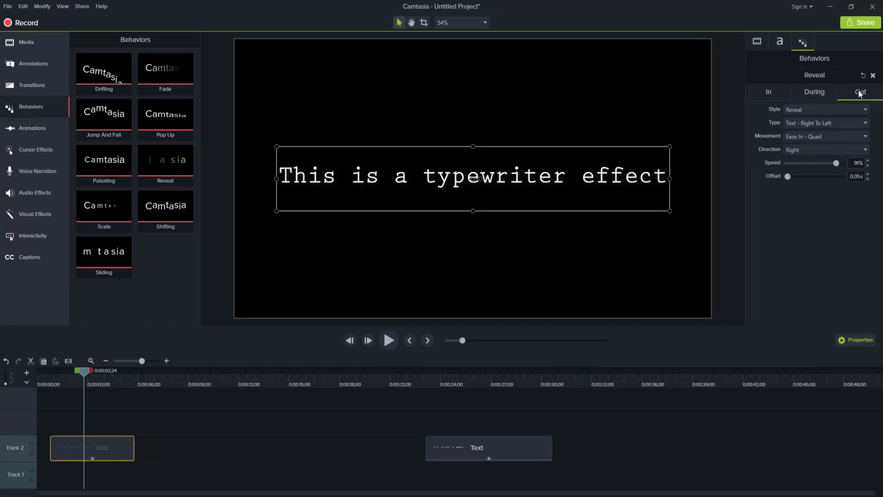
{"action": "left_click", "coordinate": [813, 112]}
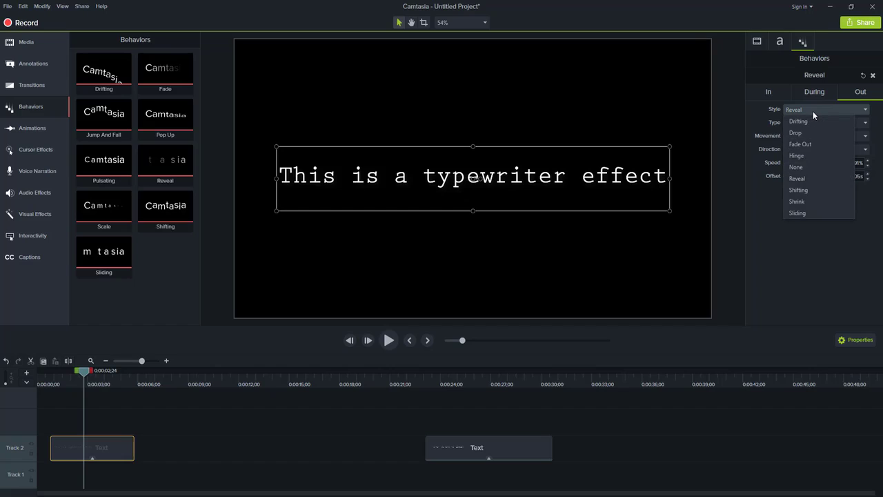
{"action": "left_click", "coordinate": [801, 166]}
Step: Set the Reveal behavior's In type to Text – First To Last
{"action": "left_click", "coordinate": [770, 94]}
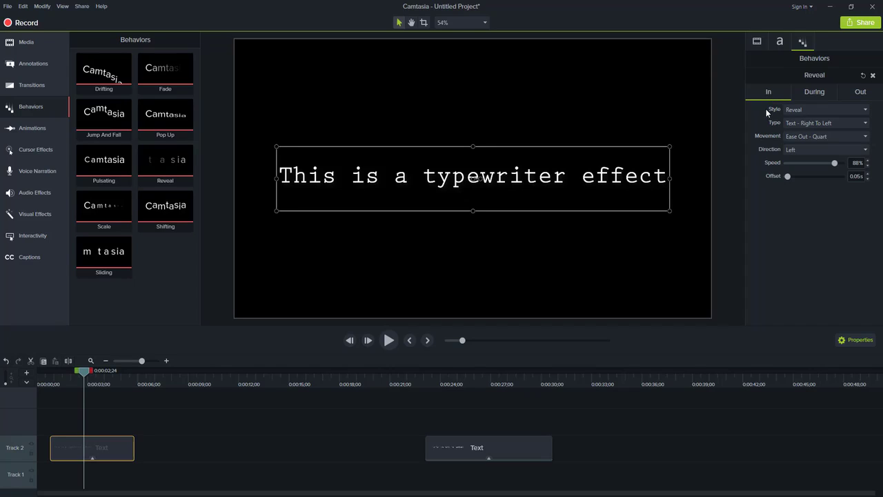
{"action": "left_click", "coordinate": [811, 123]}
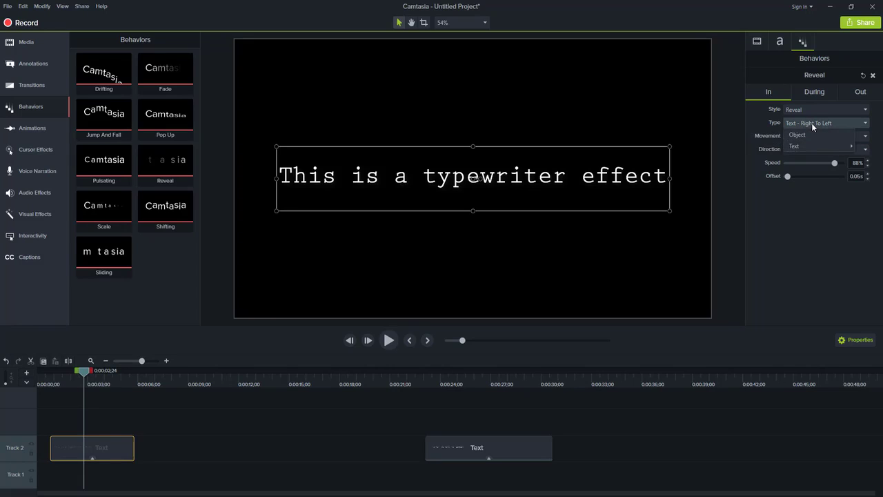
{"action": "mouse_move", "coordinate": [807, 145]}
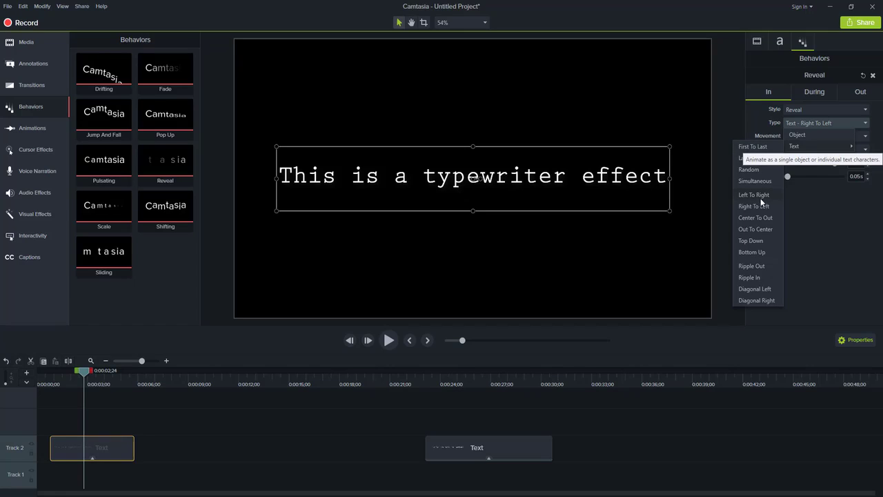
{"action": "left_click", "coordinate": [752, 147]}
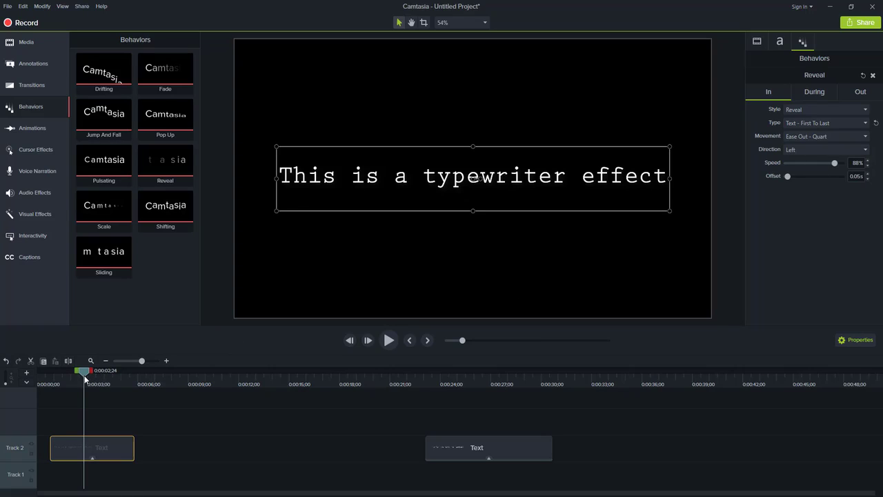
Step: Replay the callout animation from the beginning of the timeline
{"action": "left_click_drag", "start_coordinate": [84, 376], "coordinate": [46, 377]}
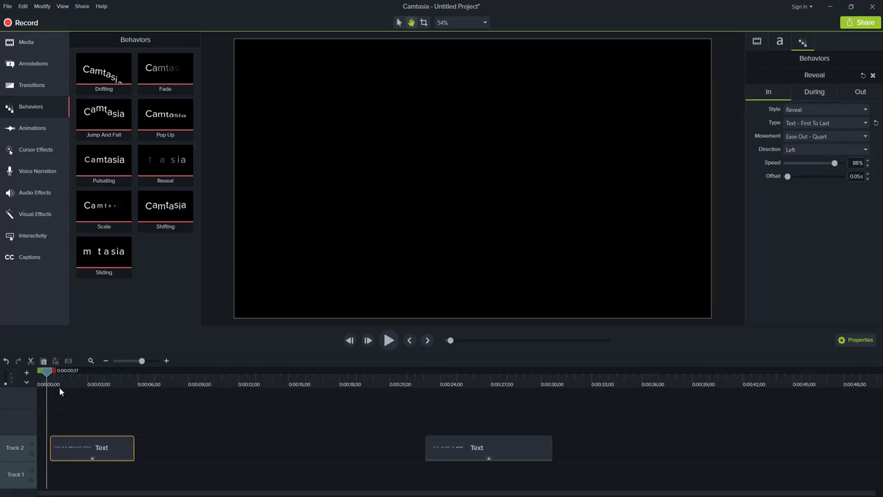
{"action": "key", "text": "space"}
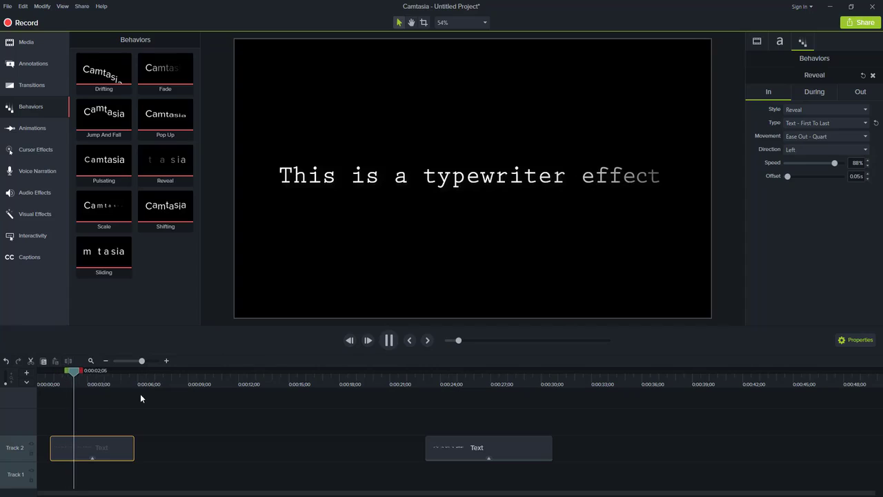
{"action": "left_click_drag", "start_coordinate": [93, 374], "coordinate": [98, 373]}
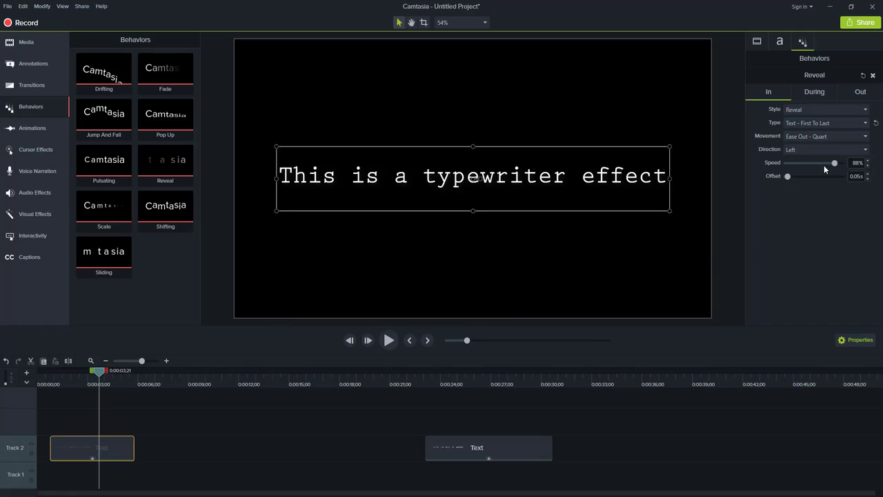
Step: Set the In speed to 100% and the offset to 0.17 s
{"action": "left_click_drag", "start_coordinate": [834, 164], "coordinate": [829, 164]}
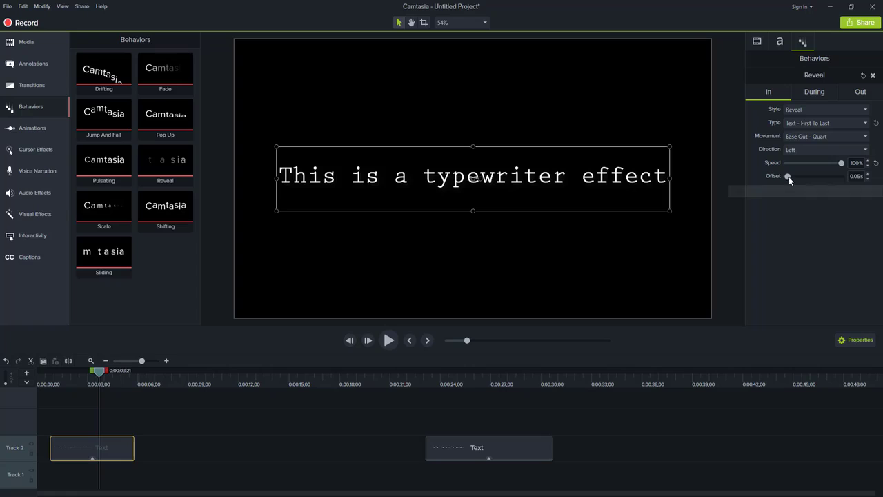
{"action": "left_click_drag", "start_coordinate": [789, 176], "coordinate": [792, 177]}
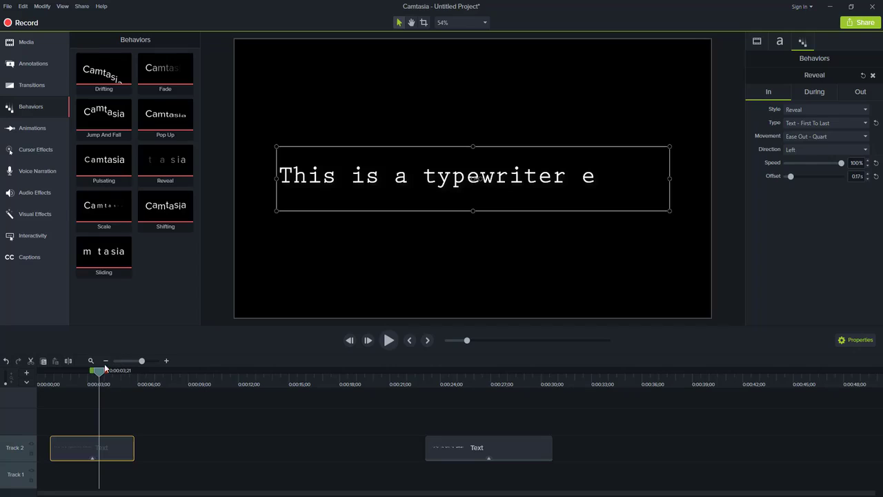
Step: Play back the first typewriter callout from the start of the timeline to review its reveal timing
{"action": "left_click_drag", "start_coordinate": [98, 371], "coordinate": [48, 380]}
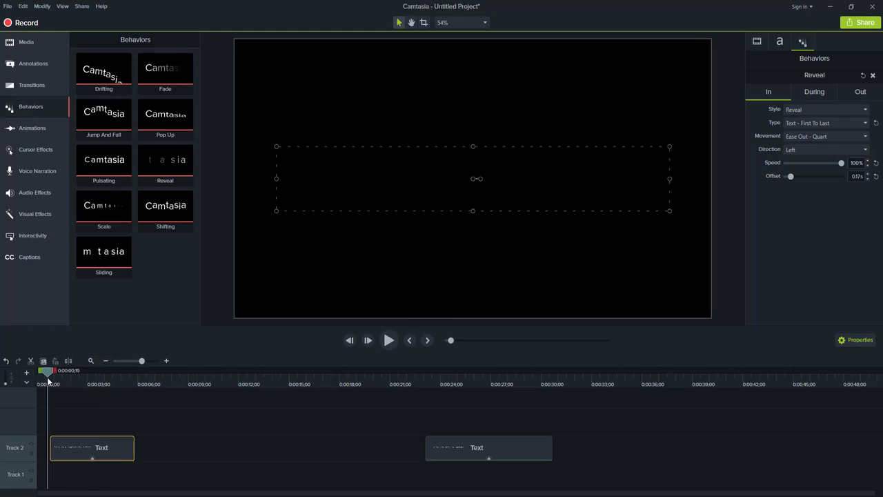
{"action": "key", "text": "space"}
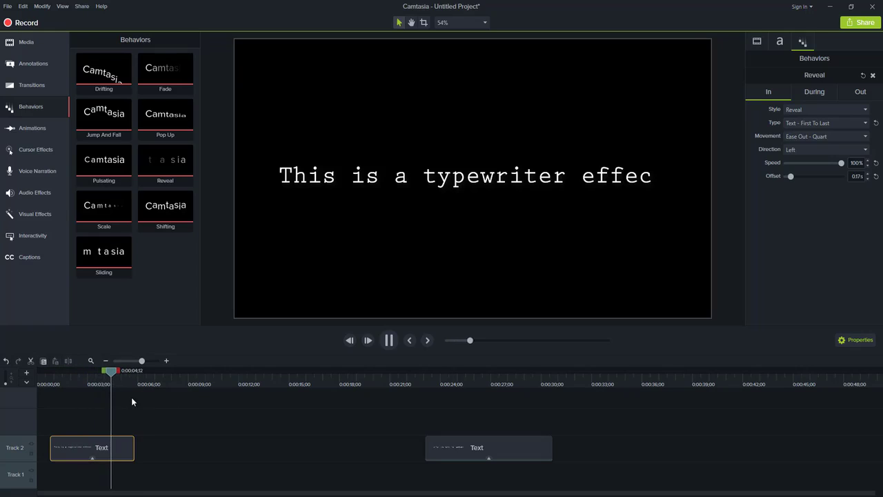
{"action": "left_click_drag", "start_coordinate": [98, 385], "coordinate": [130, 376]}
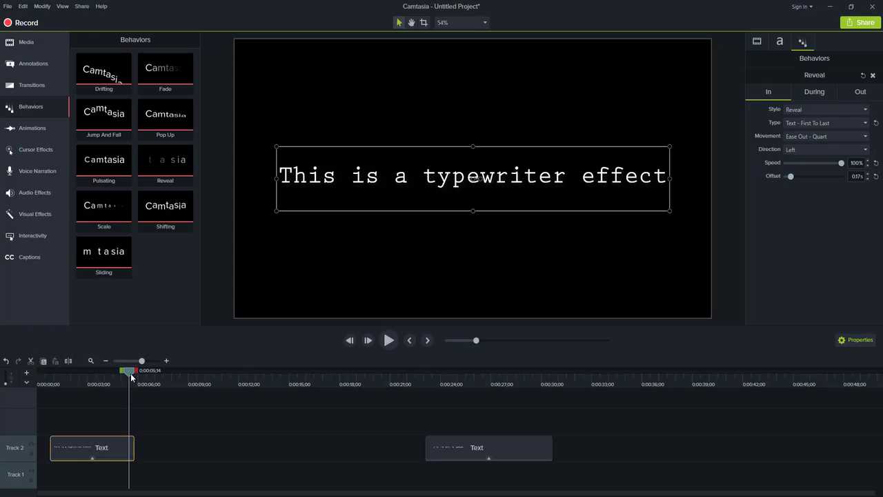
{"action": "left_click_drag", "start_coordinate": [130, 373], "coordinate": [58, 383]}
{"action": "key", "text": "space"}
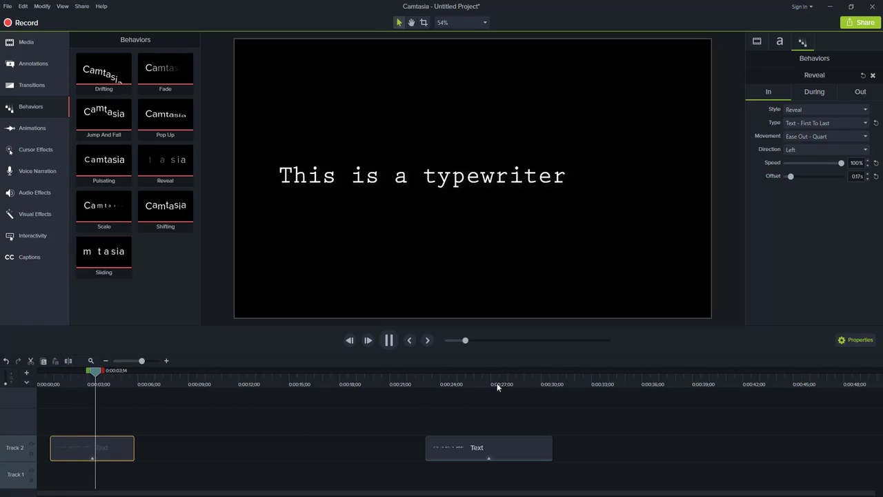
Step: Play the second text callout on the timeline to preview its typewriter animation
{"action": "left_click", "coordinate": [428, 378]}
{"action": "key", "text": "space"}
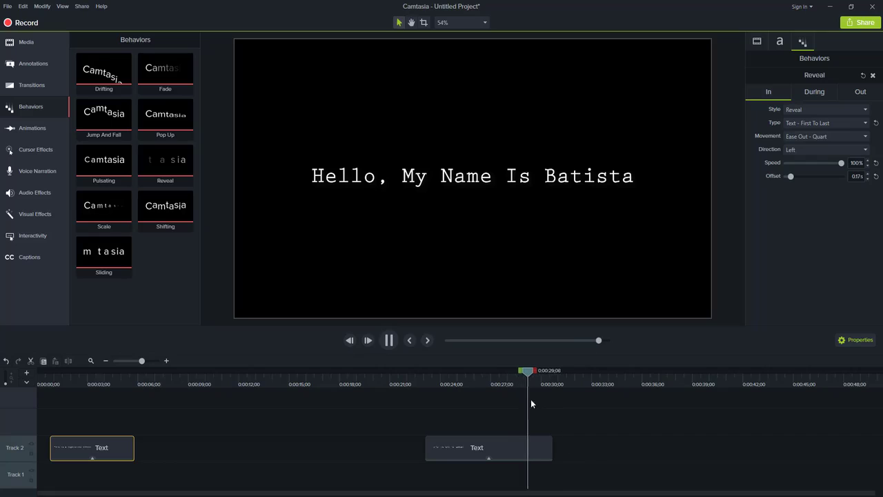
{"action": "left_click", "coordinate": [520, 379]}
{"action": "key", "text": "space"}
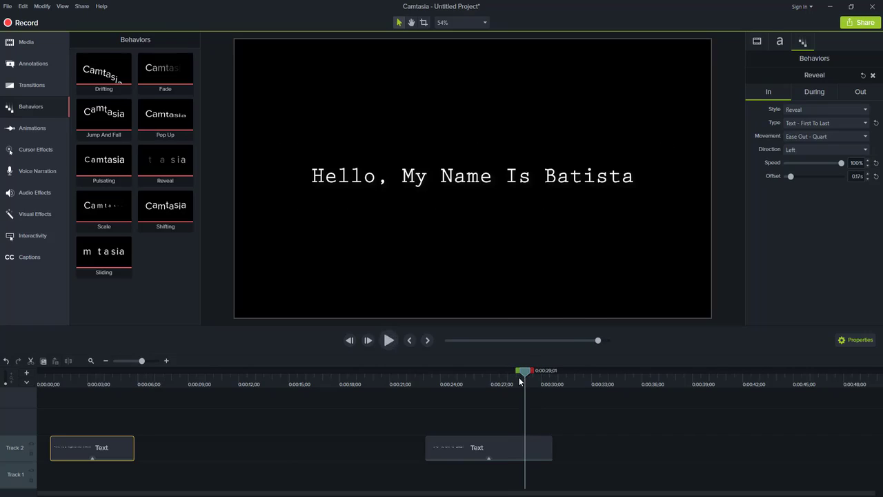